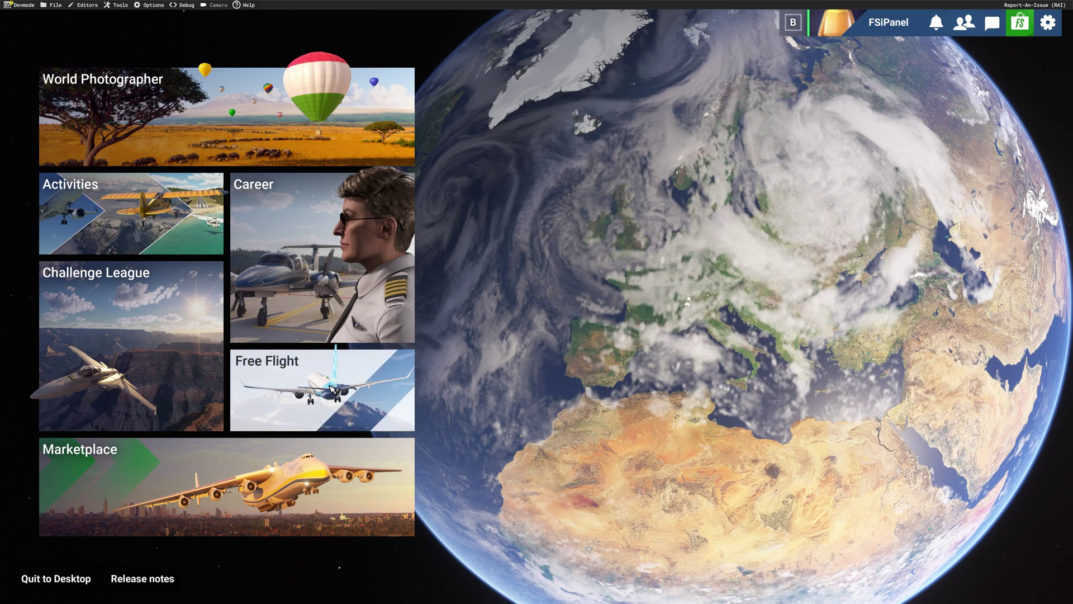
# - Open the Free Flight world-map planner with the A340-300 as the aircraft
pyautogui.click(332, 390)
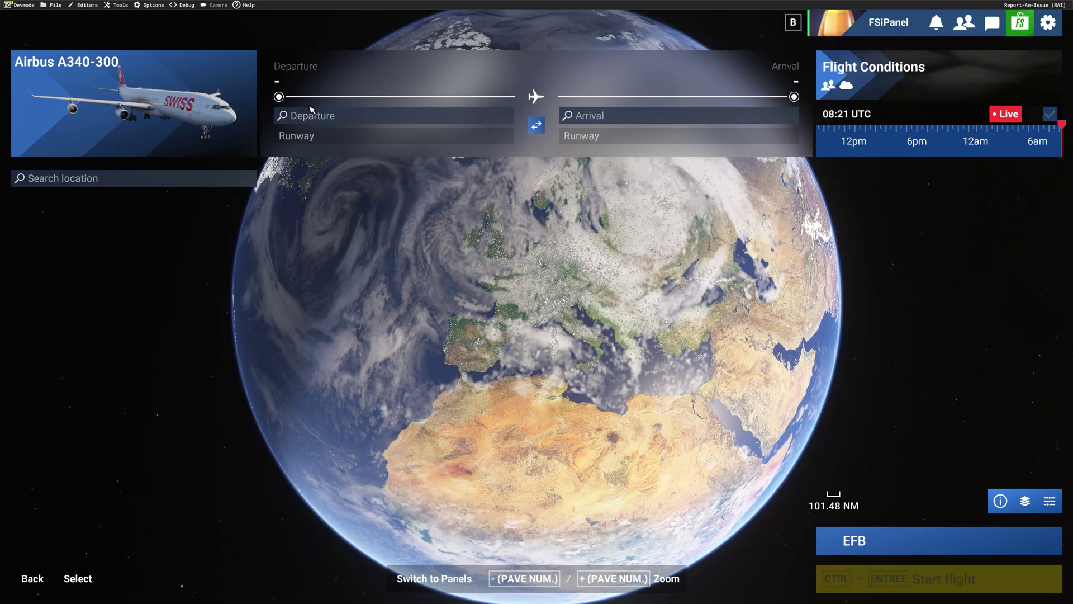
# - Set LSGG Geneva runway 22 as the departure and start the flight with Ctrl+Enter
pyautogui.click(327, 117)
pyautogui.press('Down')
pyautogui.press('Down')
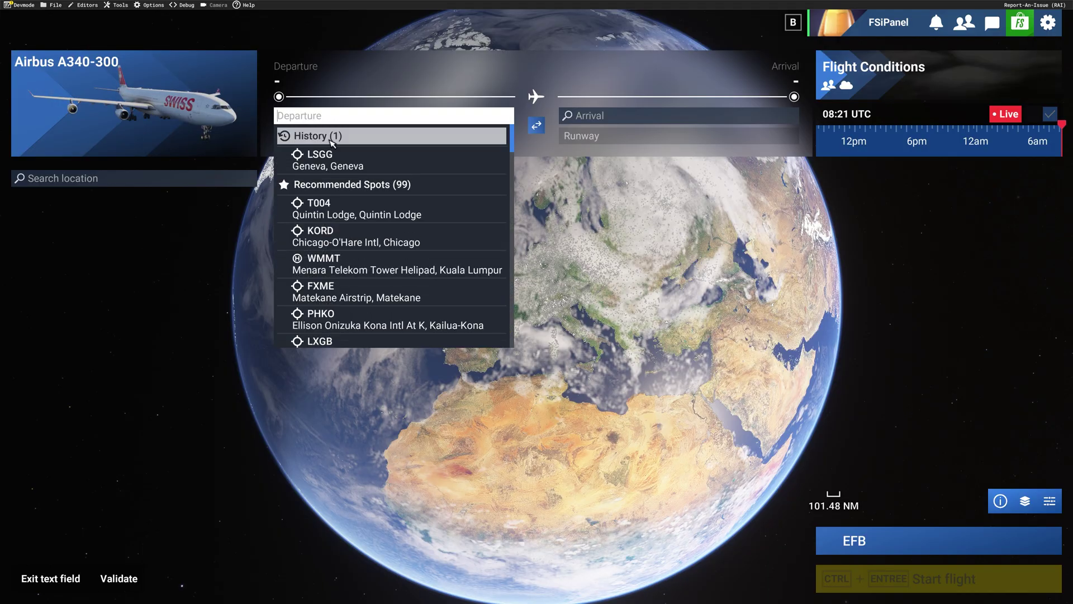
pyautogui.press('Return')
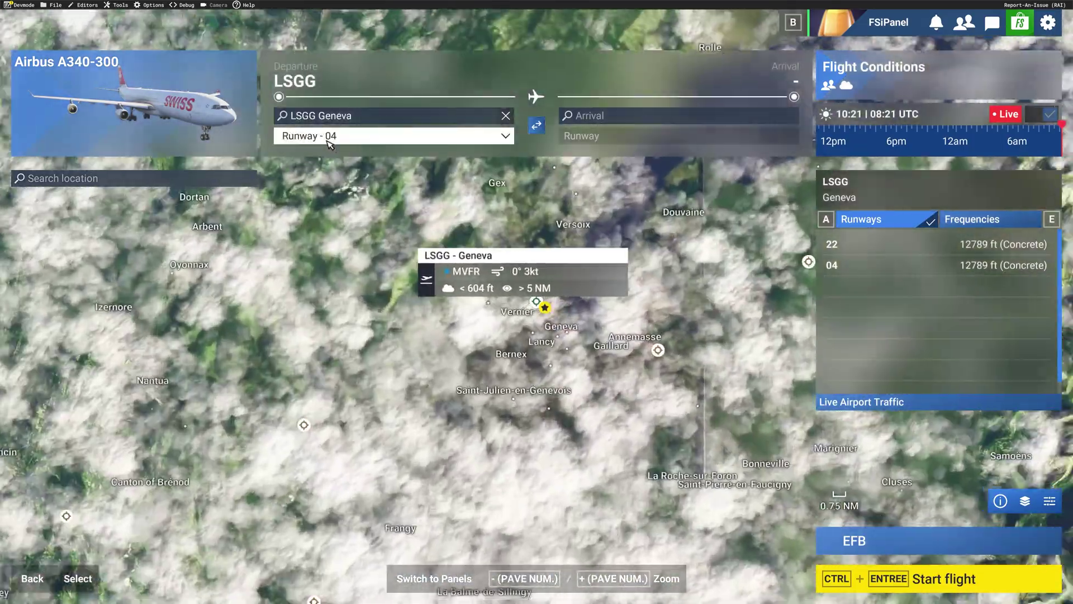
pyautogui.click(328, 137)
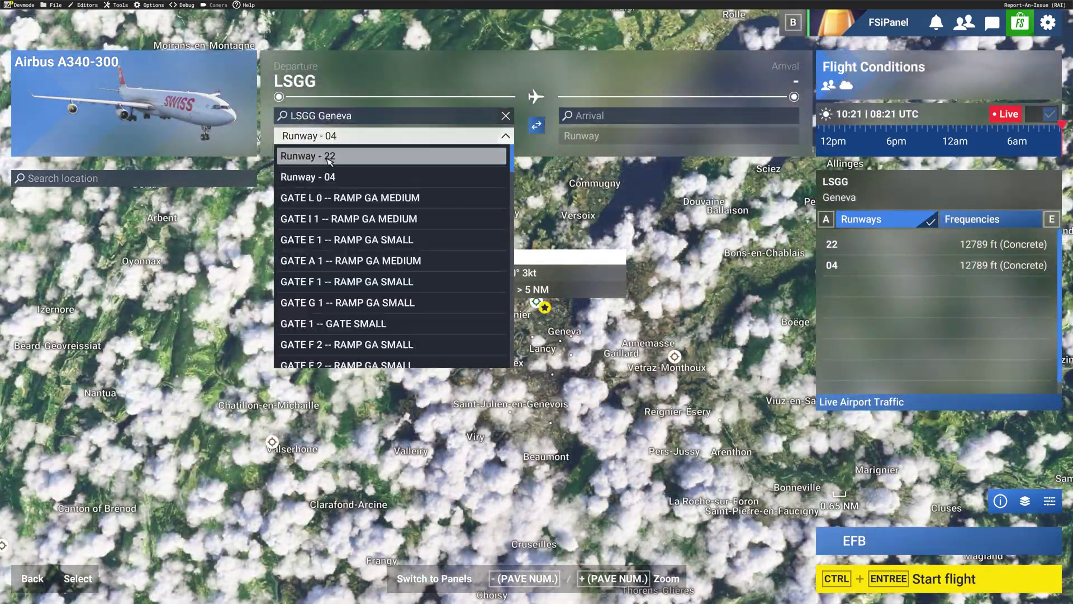
pyautogui.click(332, 156)
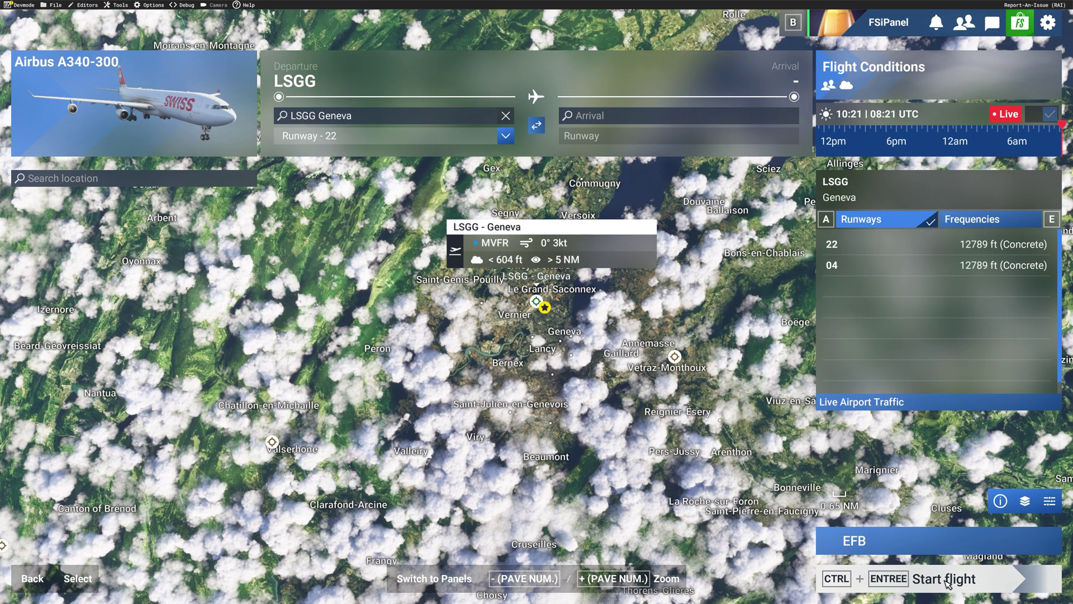
pyautogui.hotkey('ctrl', 'Return')
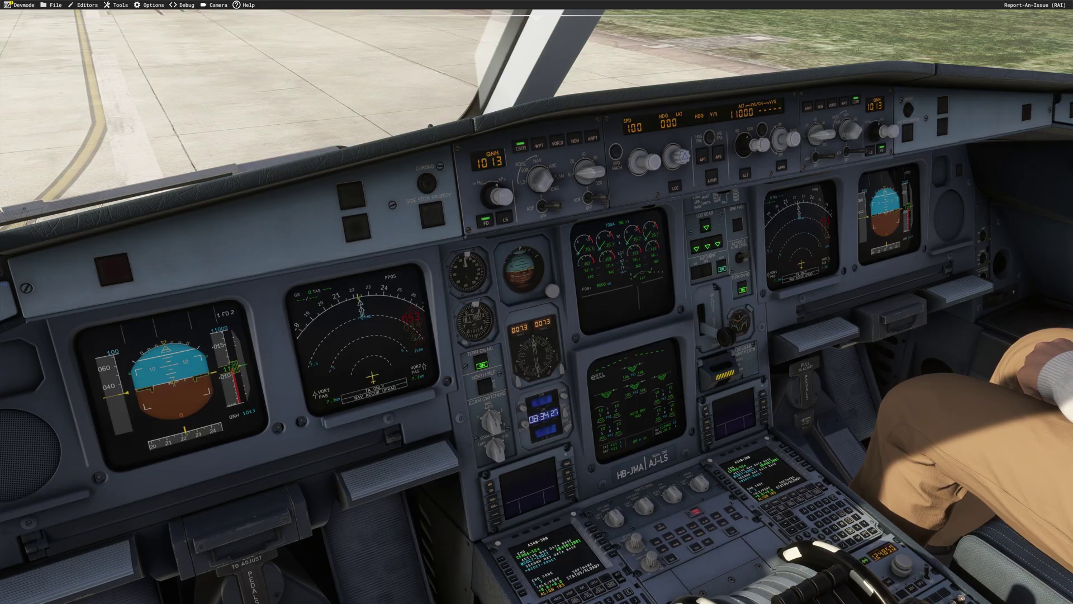
# - Turn the cockpit view toward the EFB tablet beside the side window
pyautogui.moveTo(338, 119); pyautogui.dragTo(89, 149)
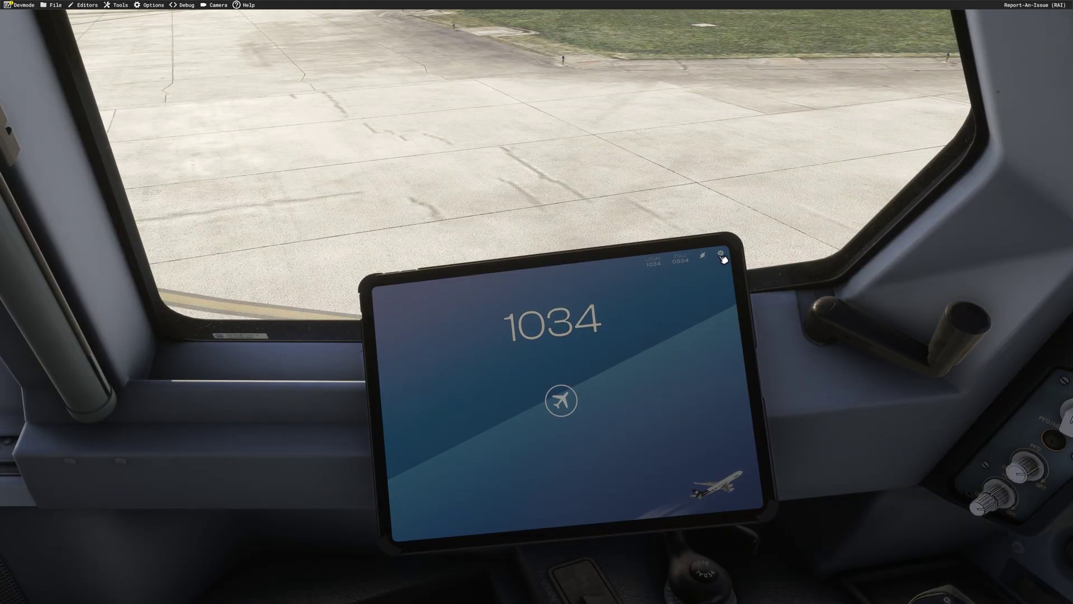
# - Wake the EFB tablet and review its Aircraft Settings page
pyautogui.click(562, 400)
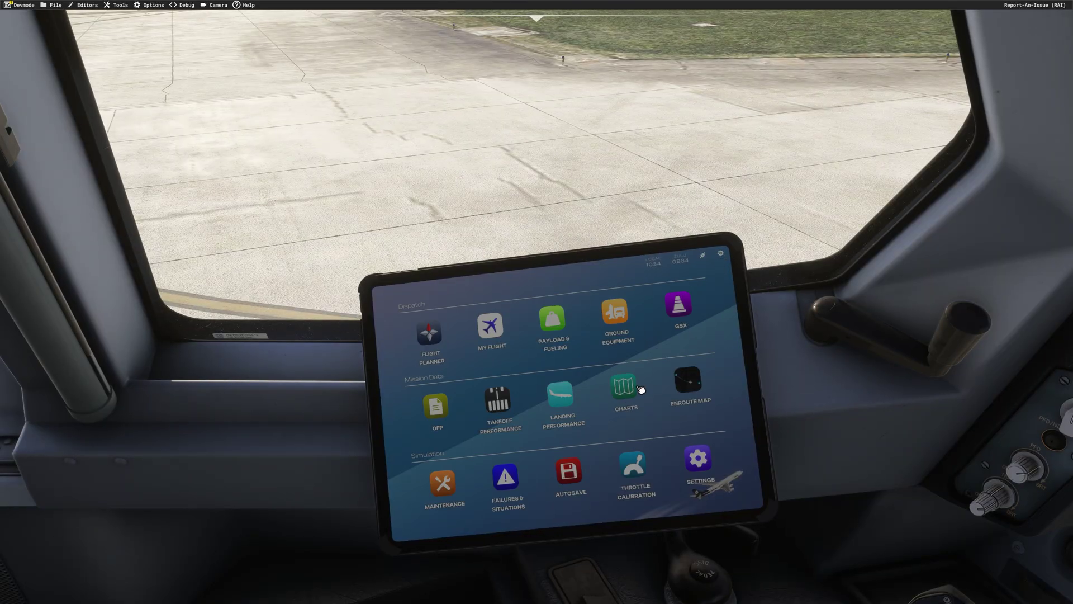
pyautogui.click(692, 460)
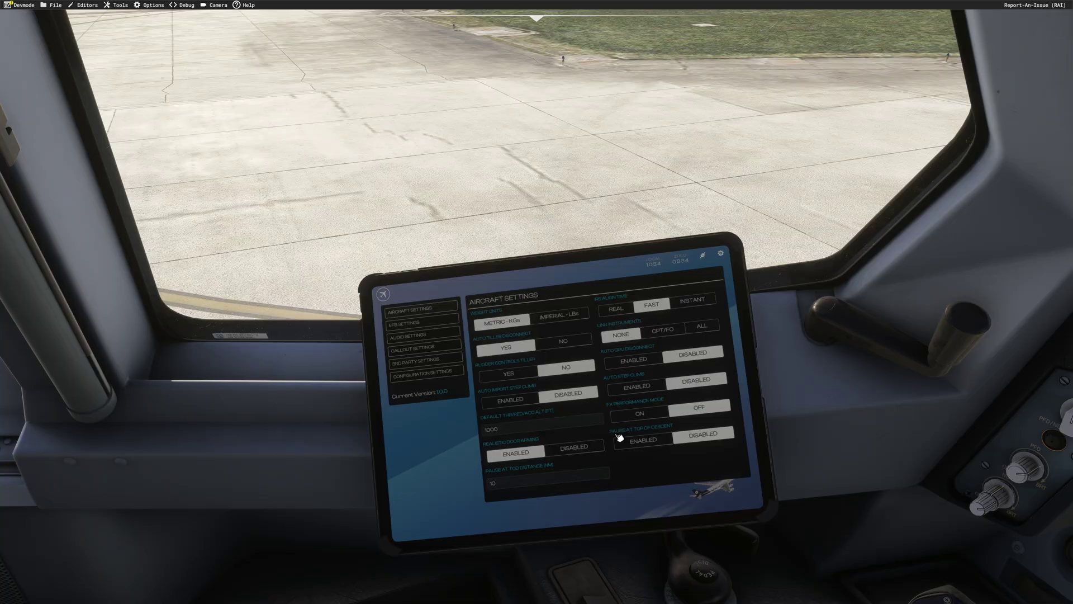
pyautogui.scroll(5, 836, 361)
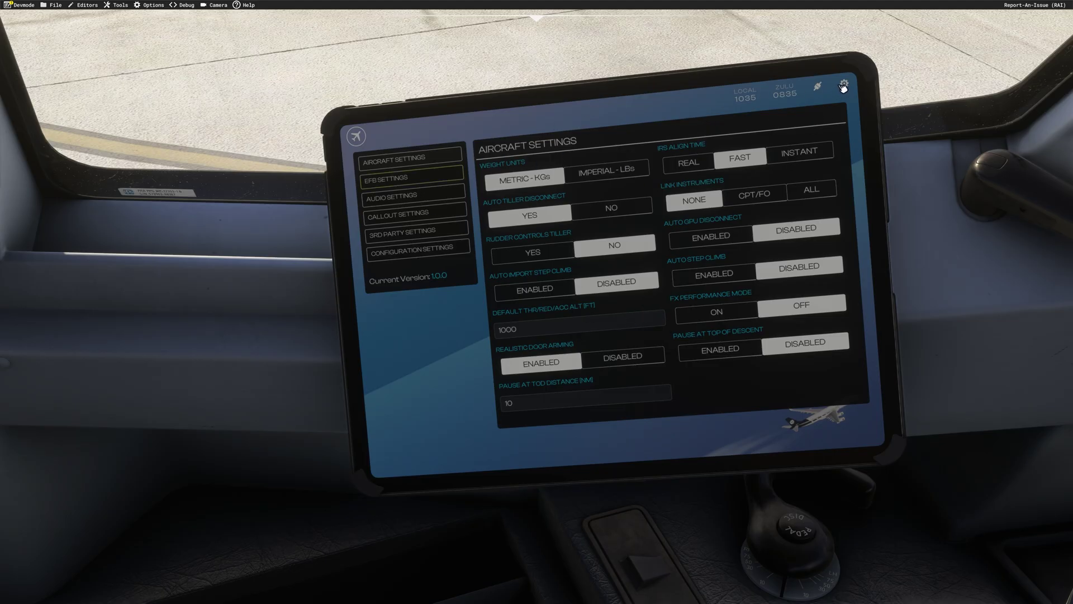
# - Set the planned fuel load to 23300 kg in Payload & Fueling and instant-load it
pyautogui.click(358, 138)
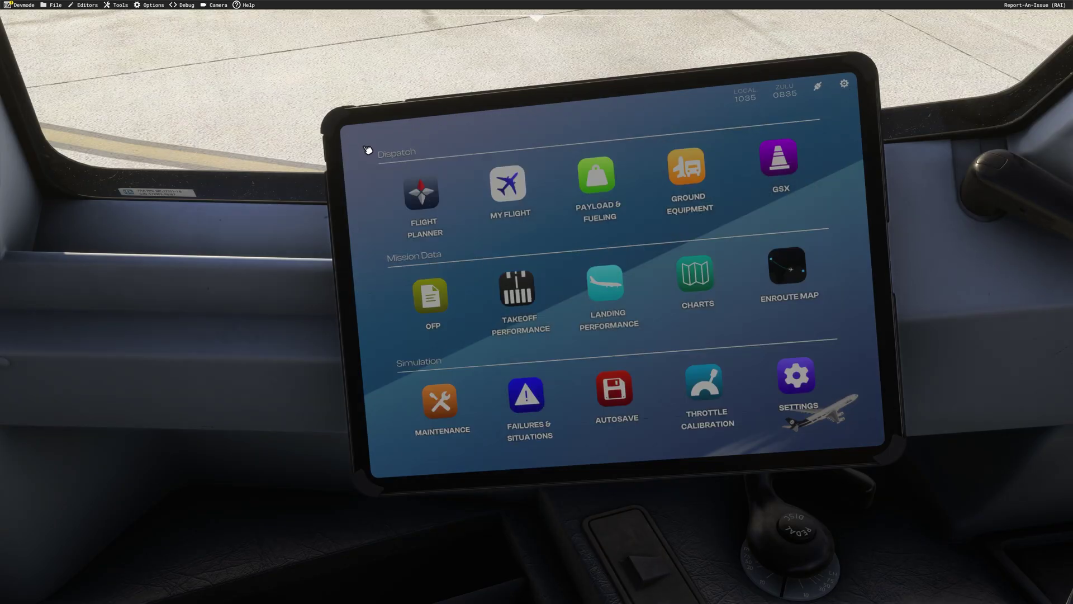
pyautogui.click(608, 177)
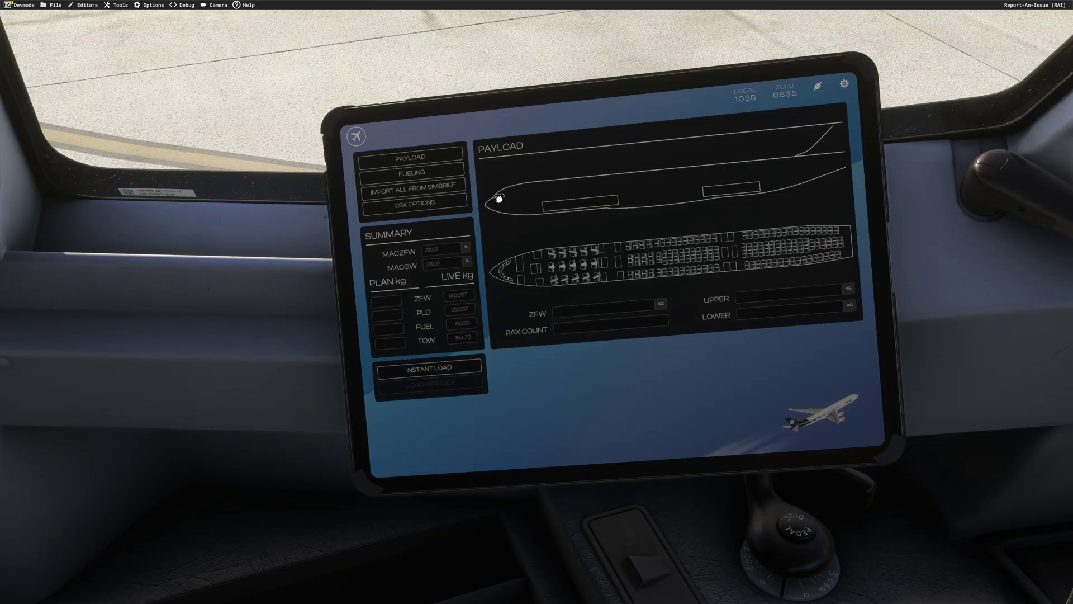
pyautogui.click(430, 180)
pyautogui.moveTo(519, 441); pyautogui.dragTo(577, 433)
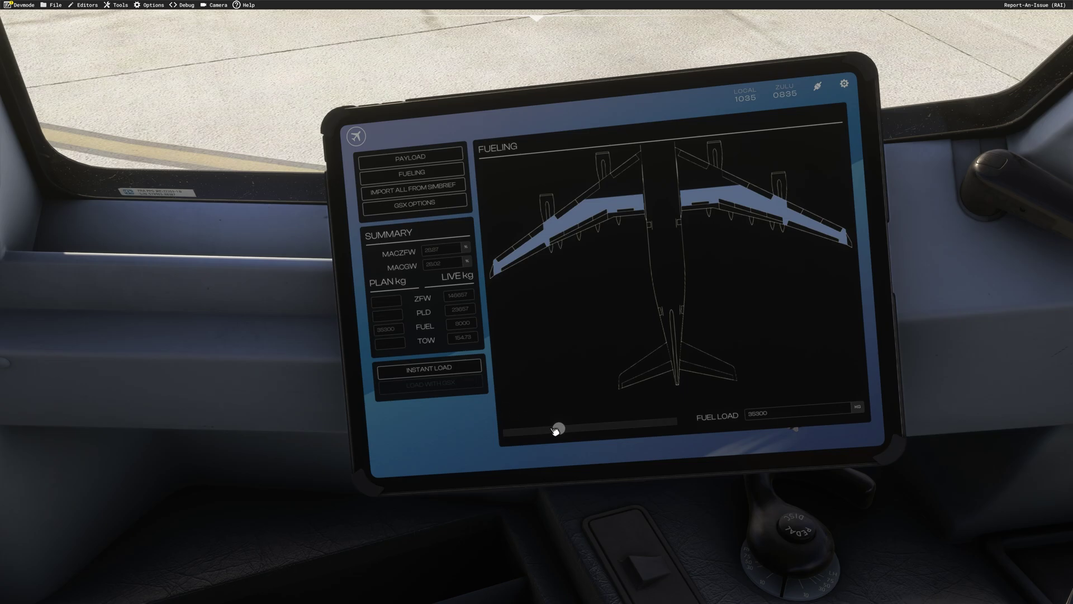
pyautogui.moveTo(568, 433); pyautogui.dragTo(553, 432)
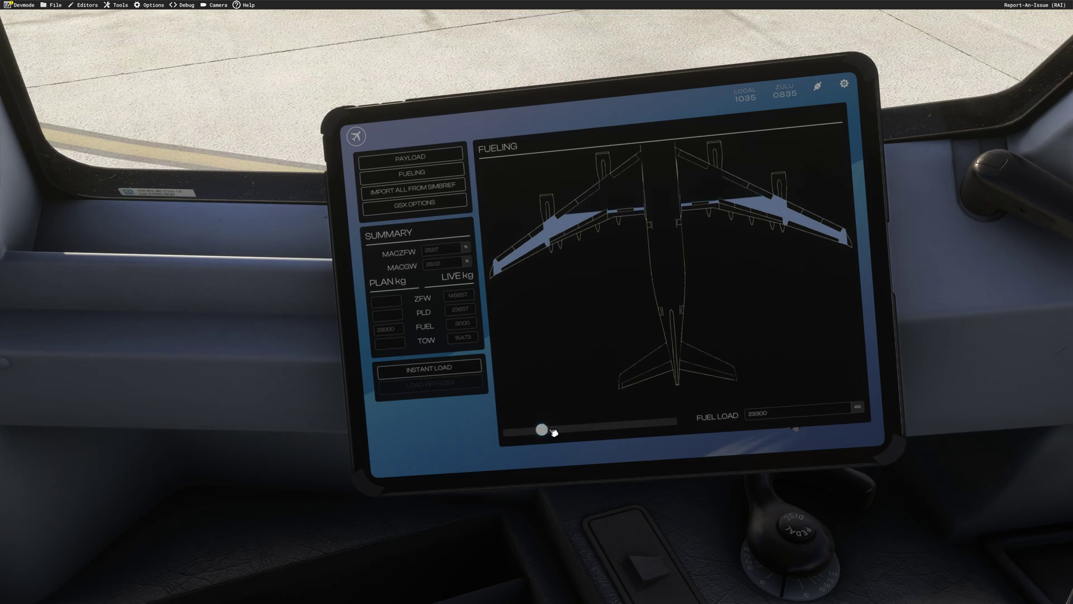
pyautogui.click(452, 372)
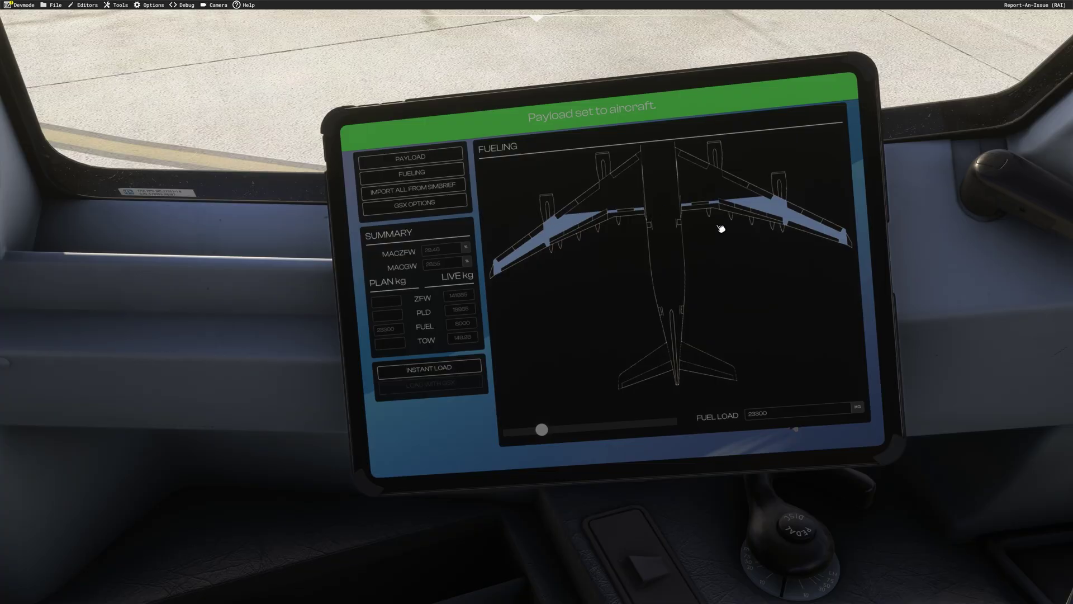
# - Instant-load a 160000 kg zero-fuel weight, then look at the main instrument panel
pyautogui.click(412, 162)
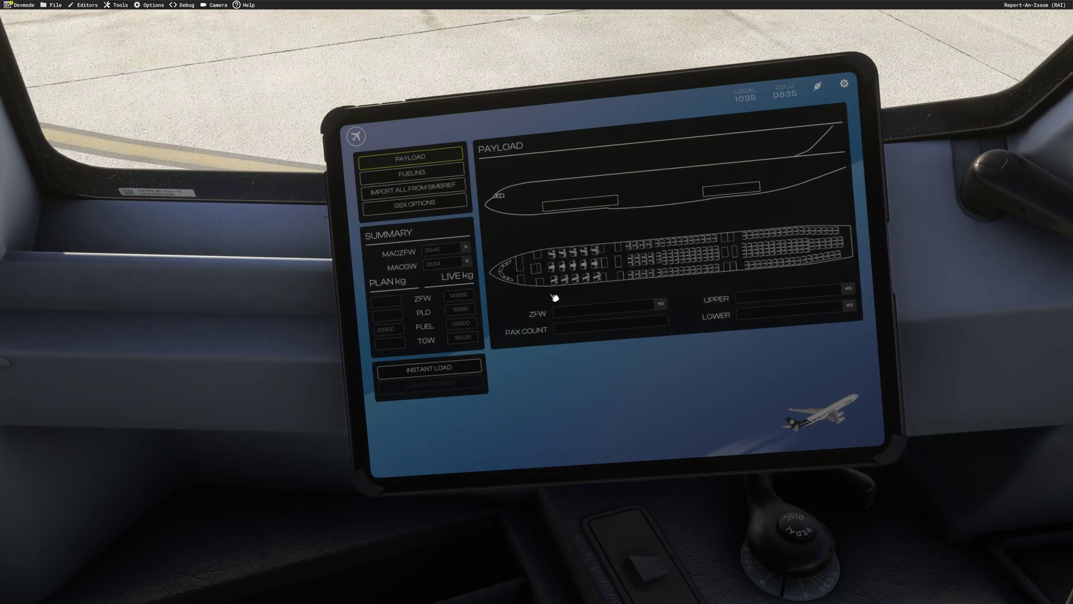
pyautogui.click(588, 313)
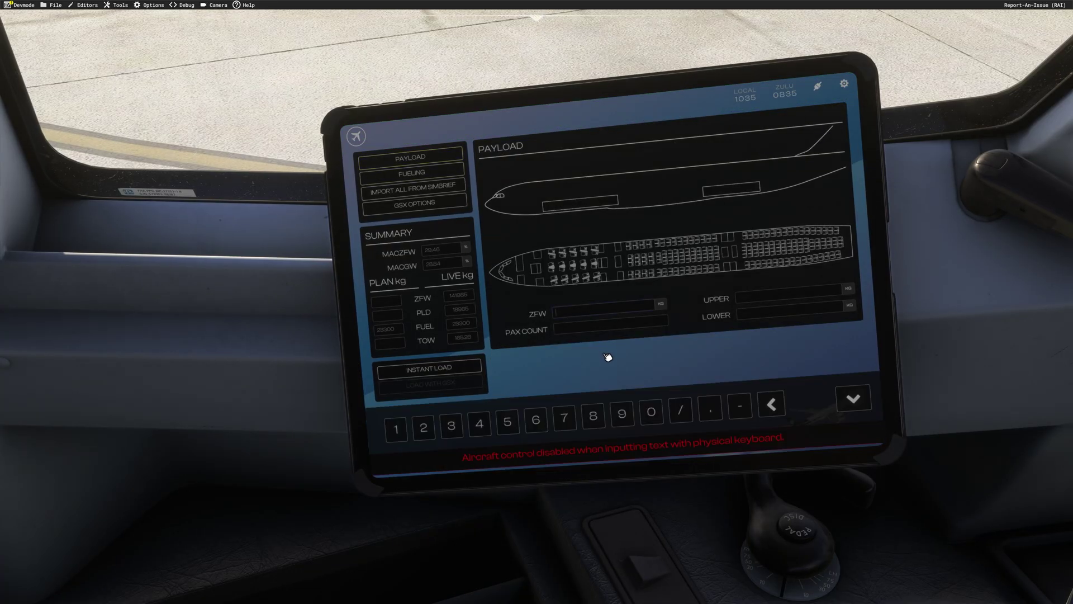
pyautogui.click(399, 429)
pyautogui.click(535, 424)
pyautogui.click(656, 413)
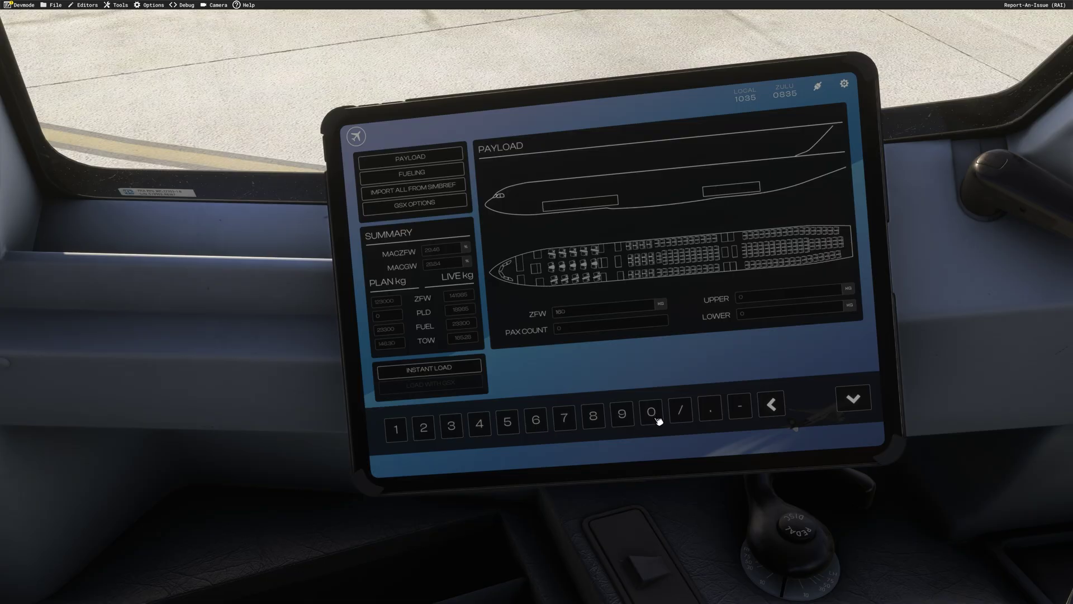
pyautogui.click(656, 413)
pyautogui.click(657, 413)
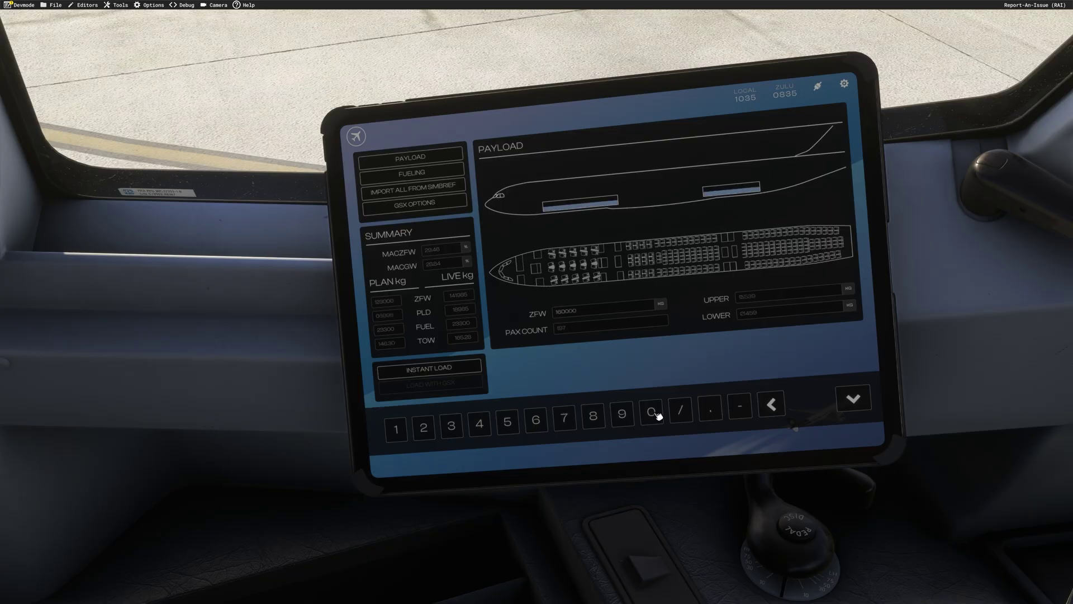
pyautogui.click(430, 369)
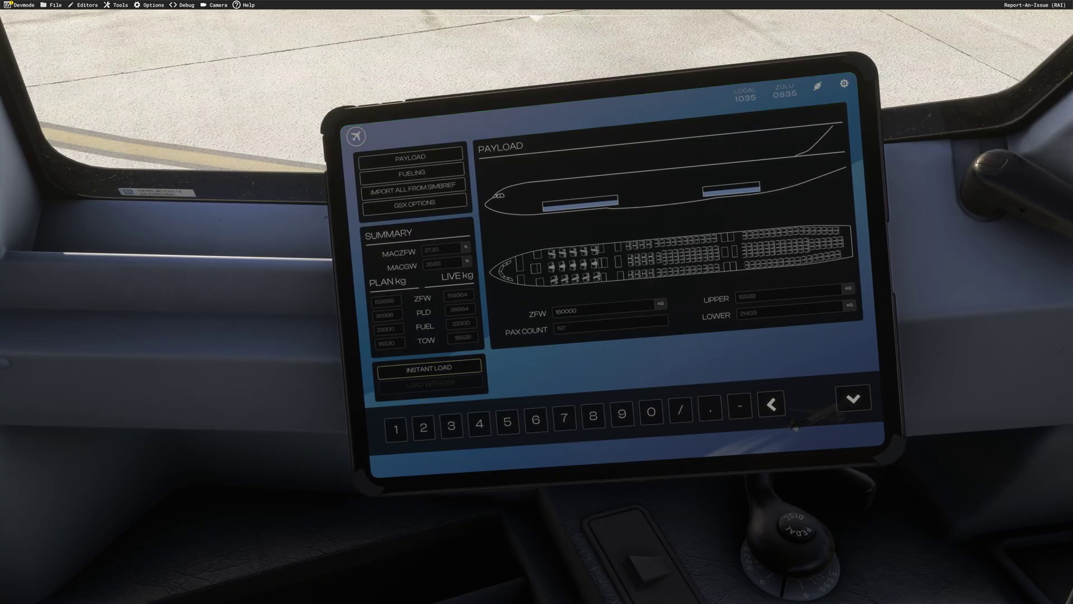
pyautogui.rightClick(1006, 246)
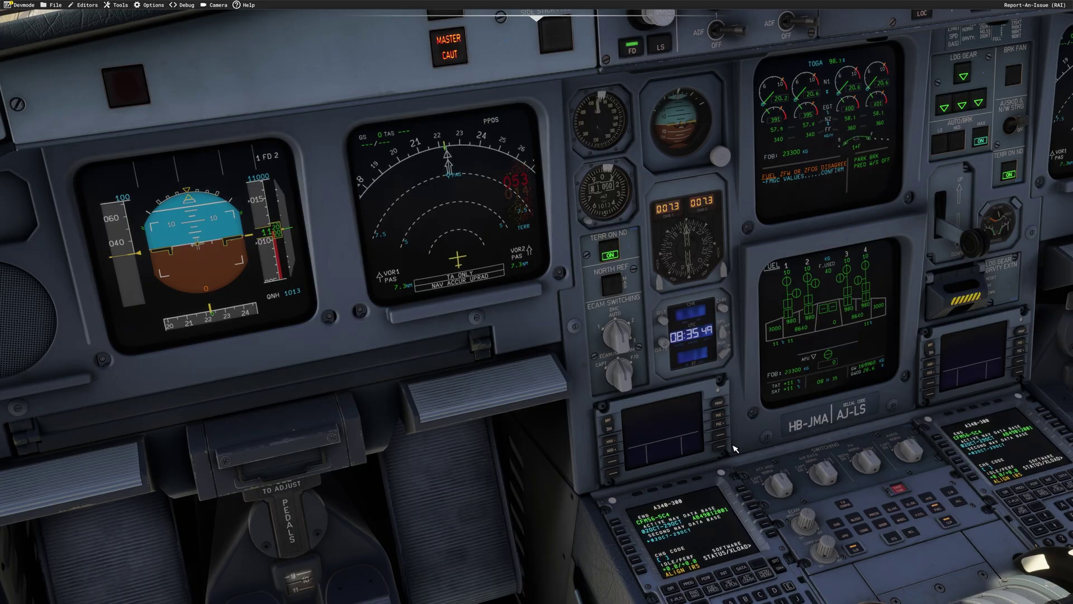
pyautogui.hotkey('alt', '1')
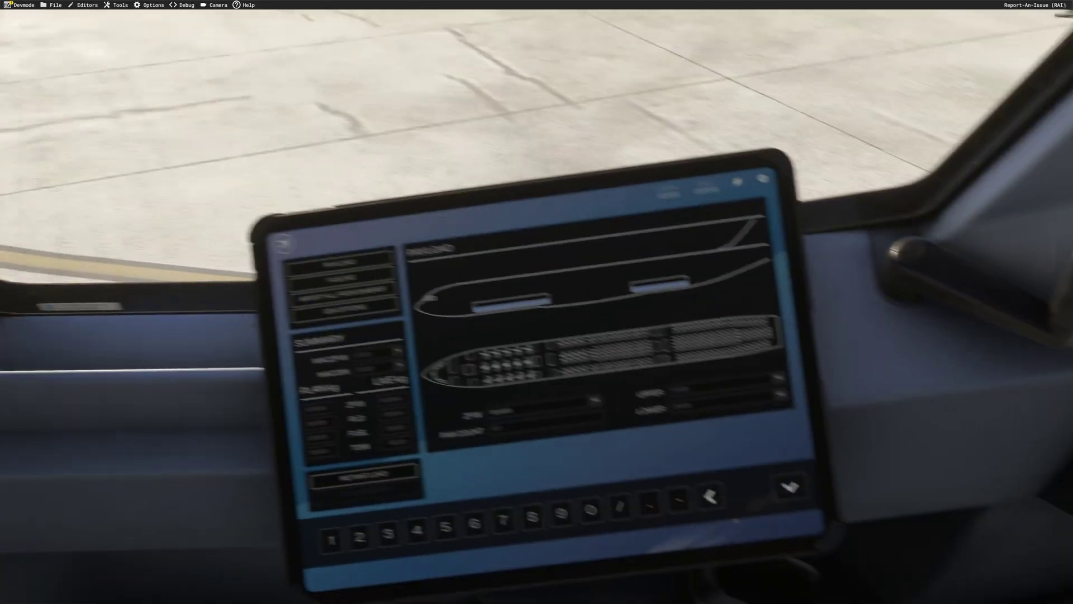
pyautogui.hotkey('alt', '2')
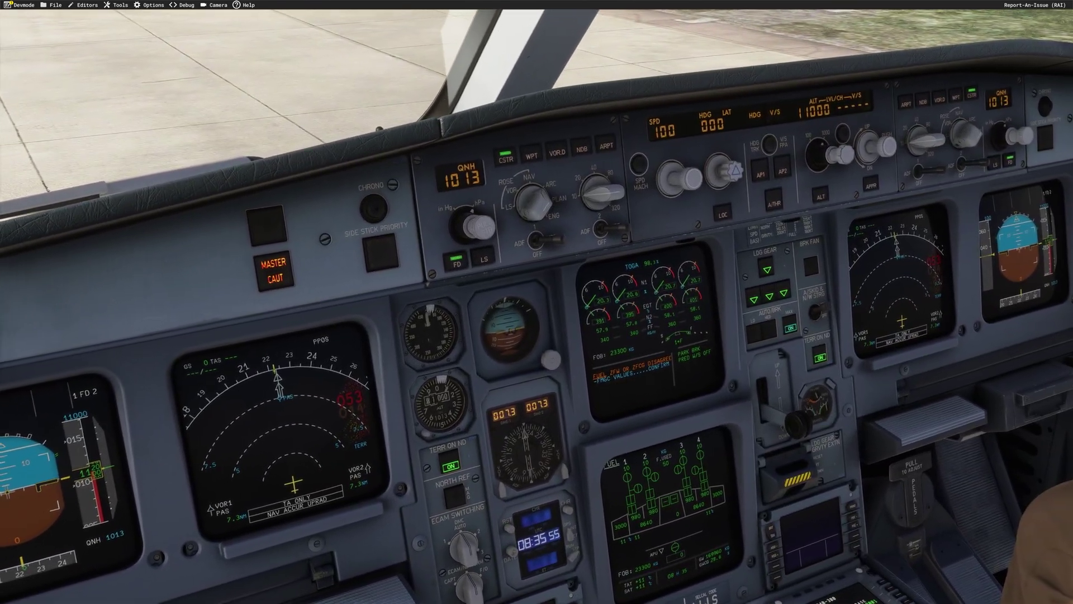
pyautogui.hotkey('alt', '3')
pyautogui.hotkey('alt', '1')
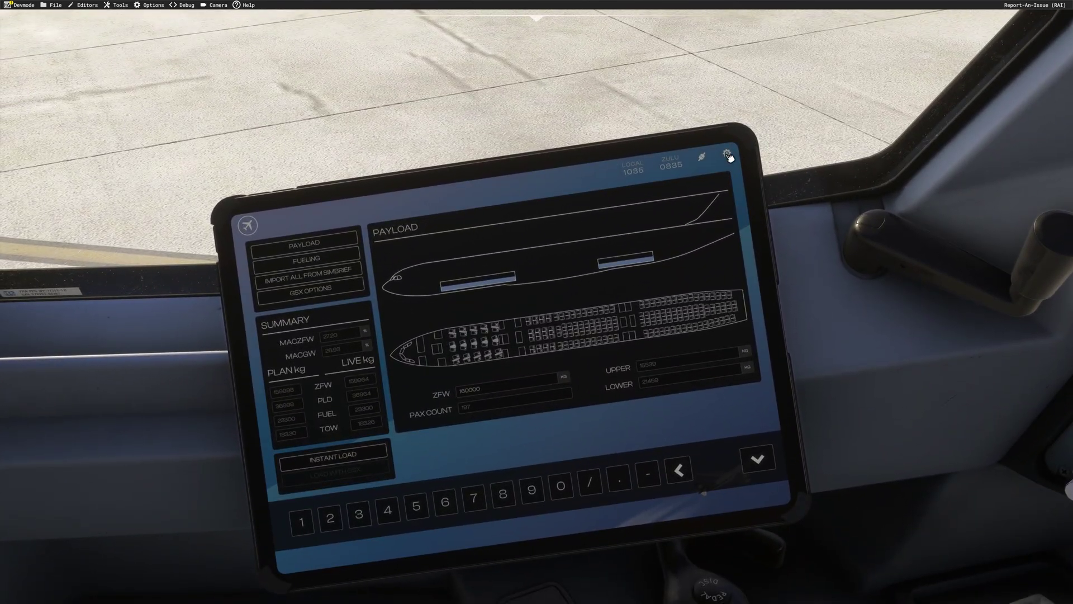
pyautogui.click(728, 155)
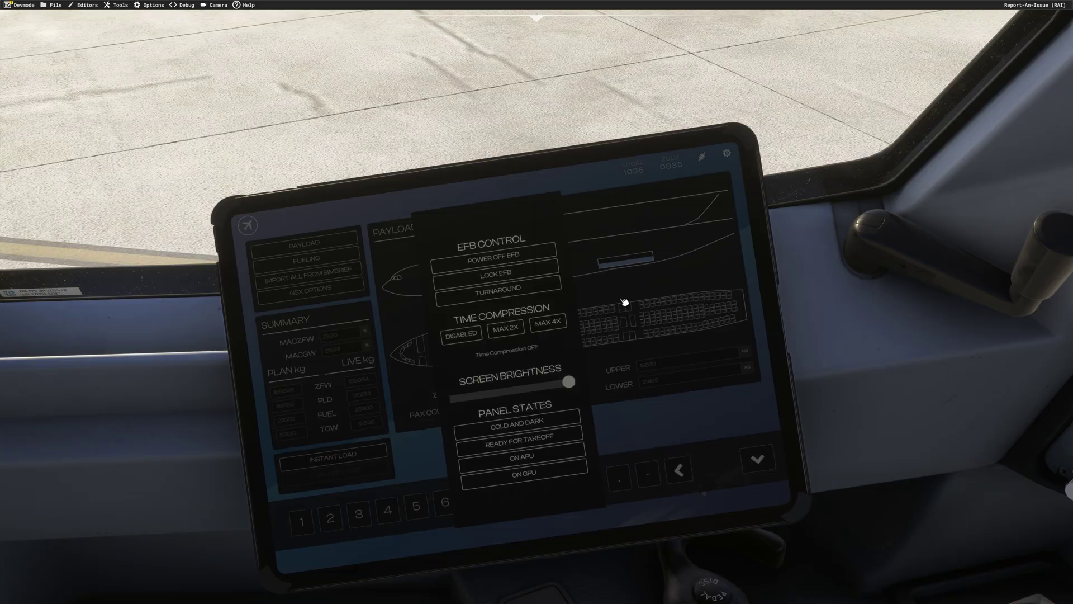
pyautogui.click(733, 154)
pyautogui.hotkey('alt', '2')
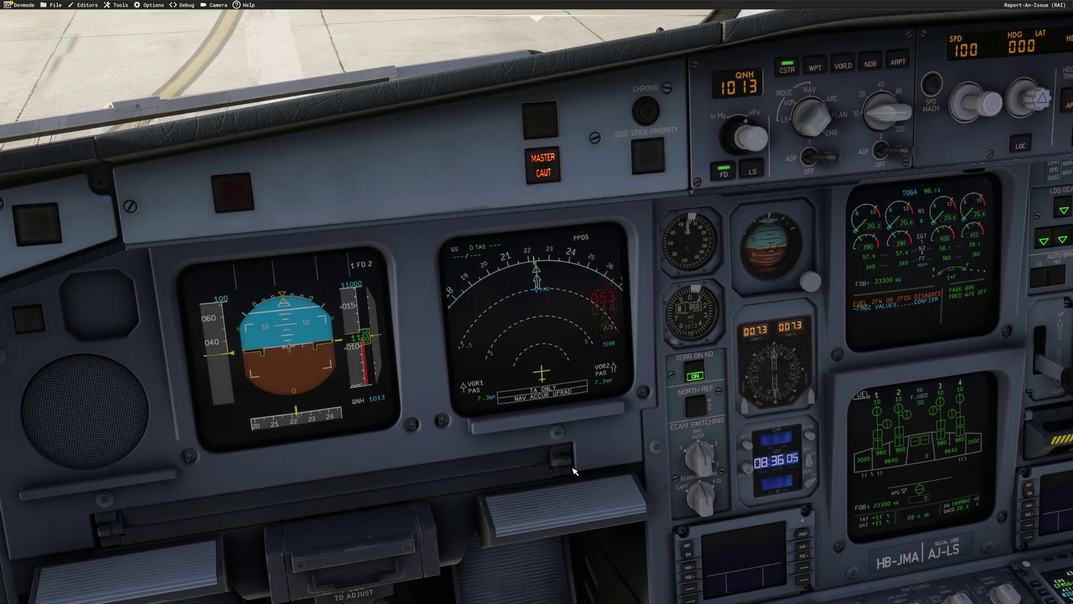
pyautogui.scroll(-2, 537, 302)
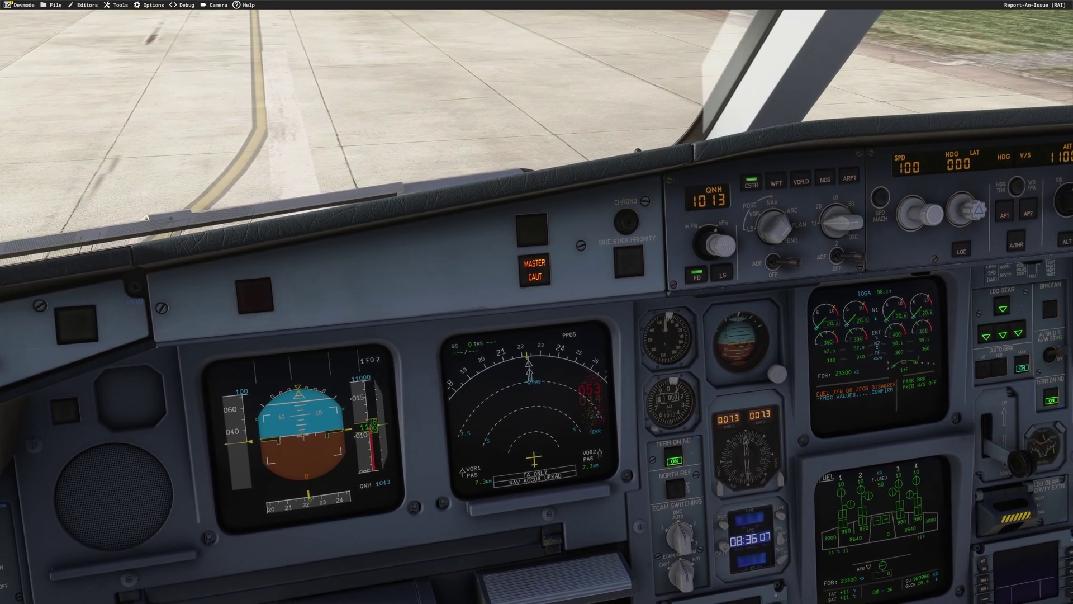
pyautogui.moveTo(564, 509); pyautogui.dragTo(601, 451)
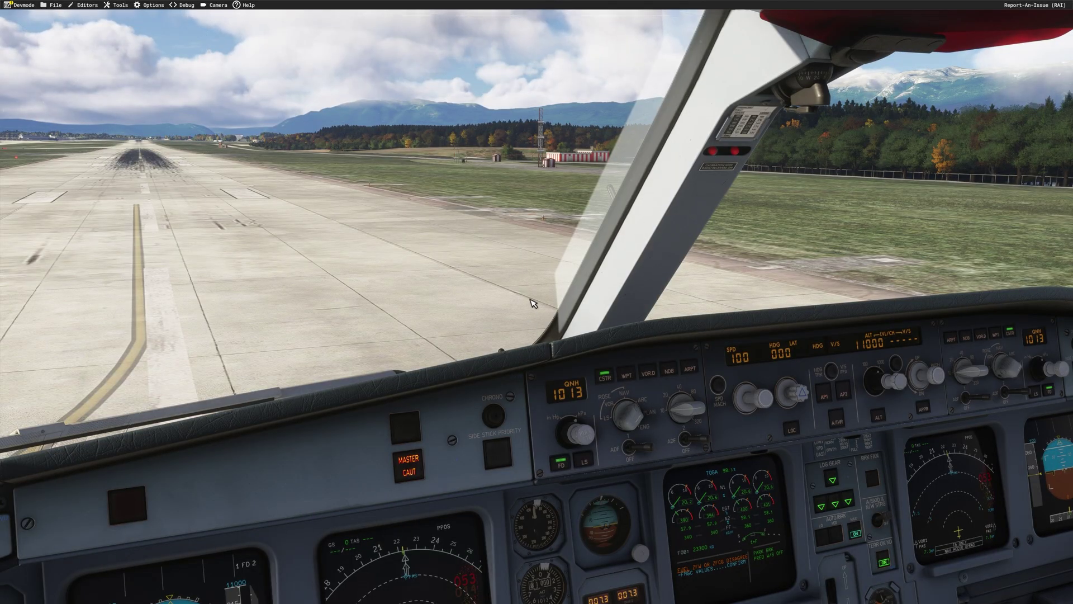
# - Connect FSiPanel using its icon on the top toolbar
pyautogui.moveTo(565, 47)
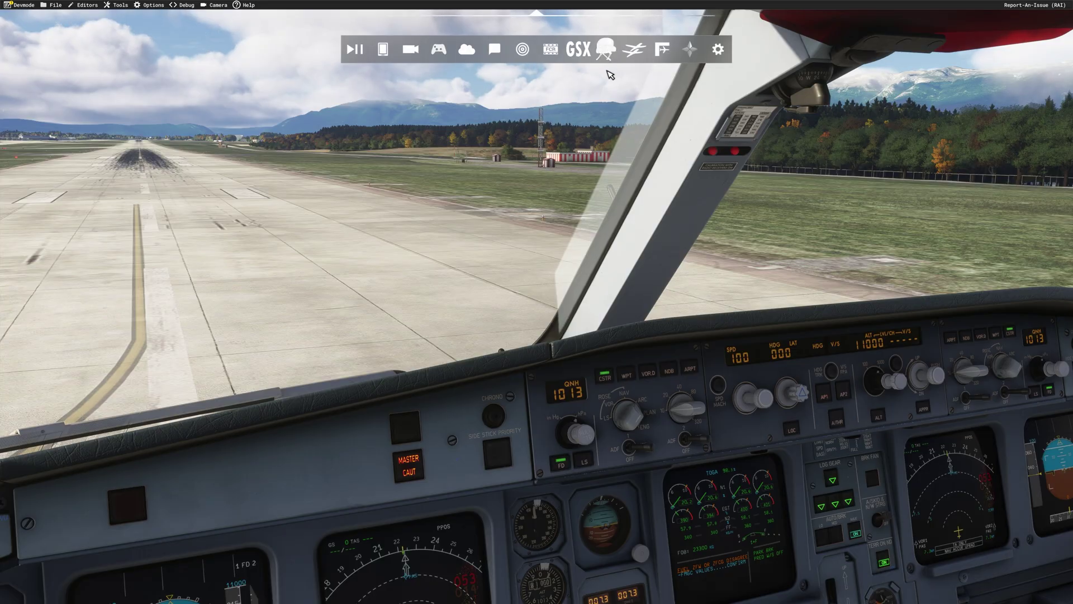
pyautogui.click(609, 53)
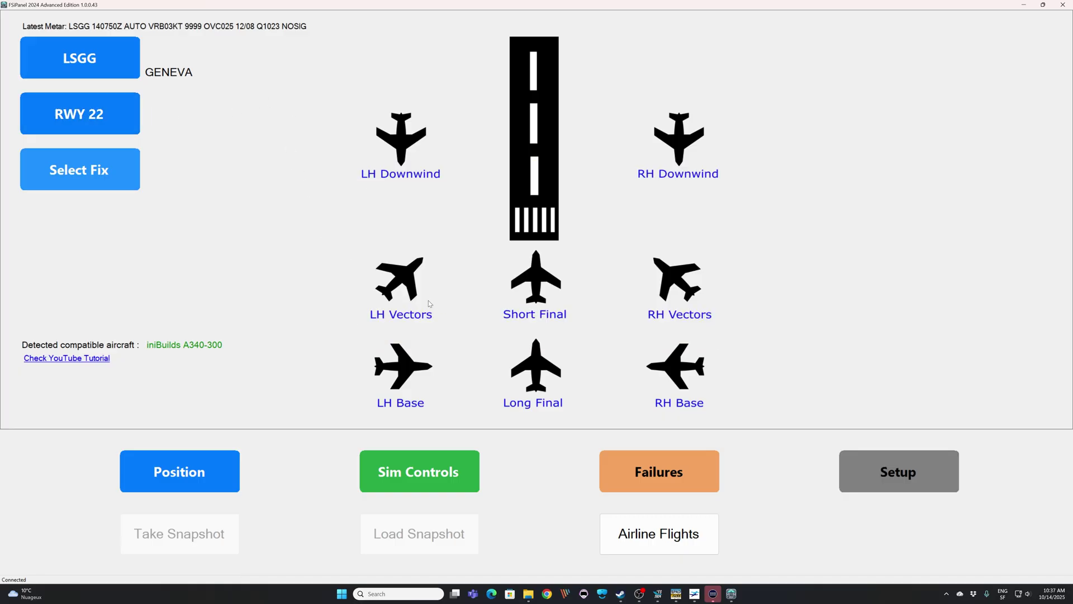
# - Choose LH Vectors for ILS 22 (8 NM, 3700 ft) and move the aircraft there
pyautogui.click(407, 276)
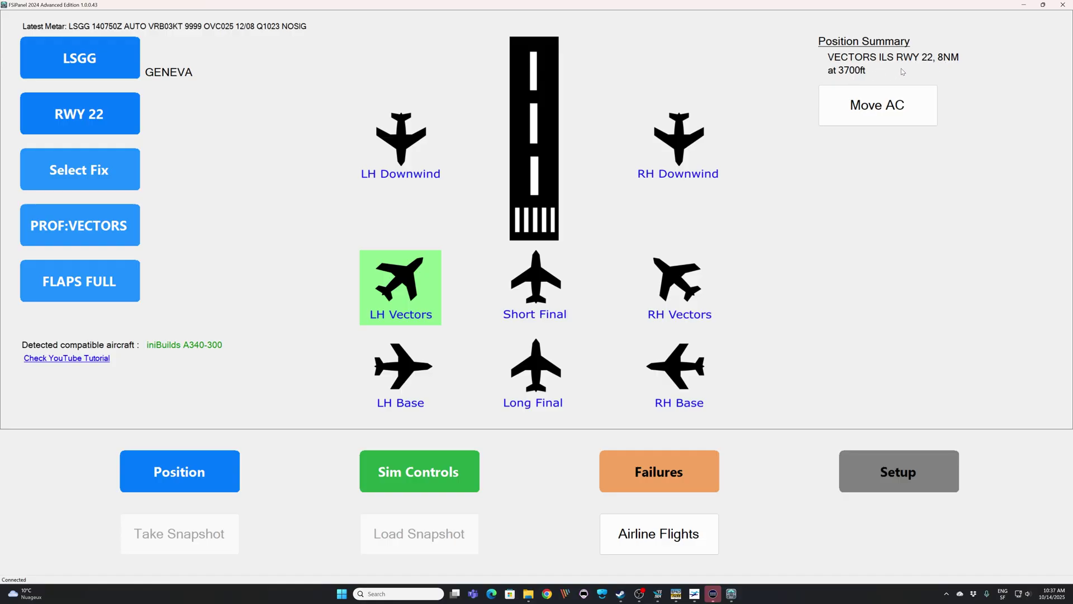
pyautogui.click(899, 105)
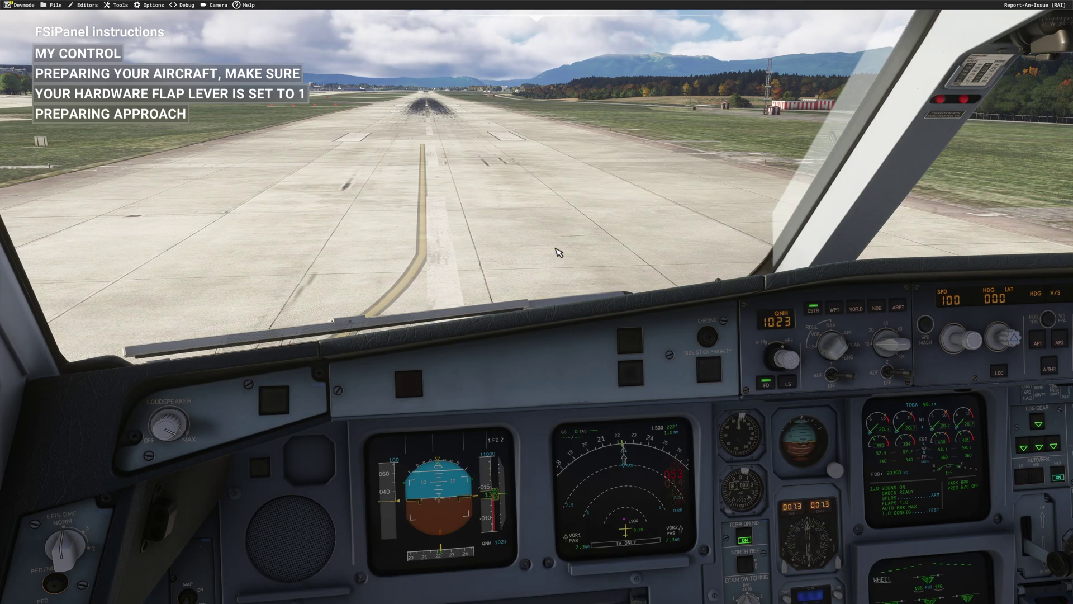
# - Release the parking brake on the pedestal
pyautogui.moveTo(556, 248); pyautogui.dragTo(637, 428)
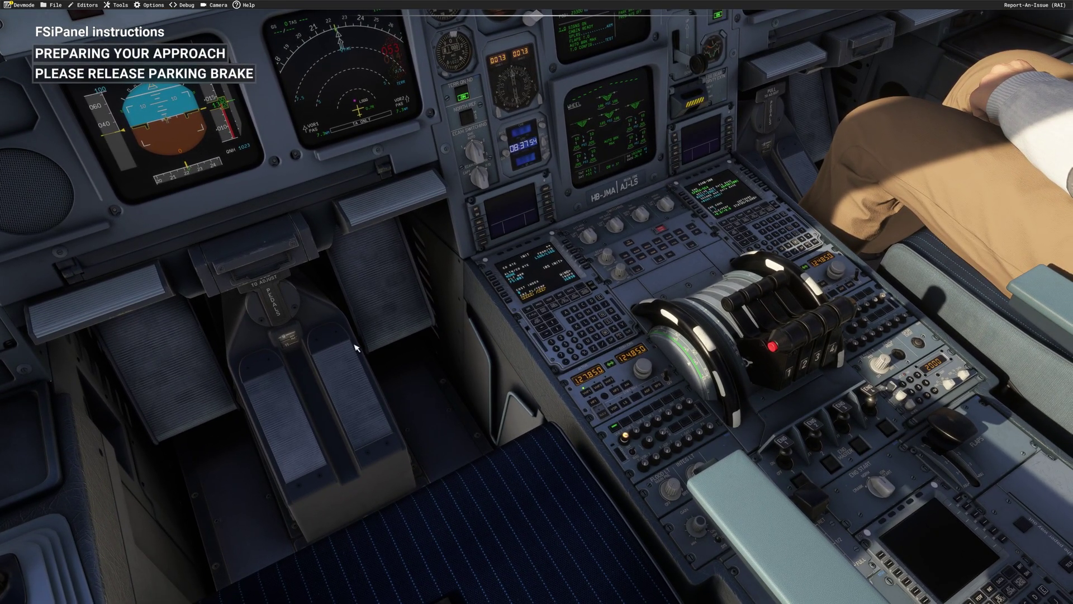
pyautogui.moveTo(357, 347); pyautogui.dragTo(770, 509)
pyautogui.click(795, 543)
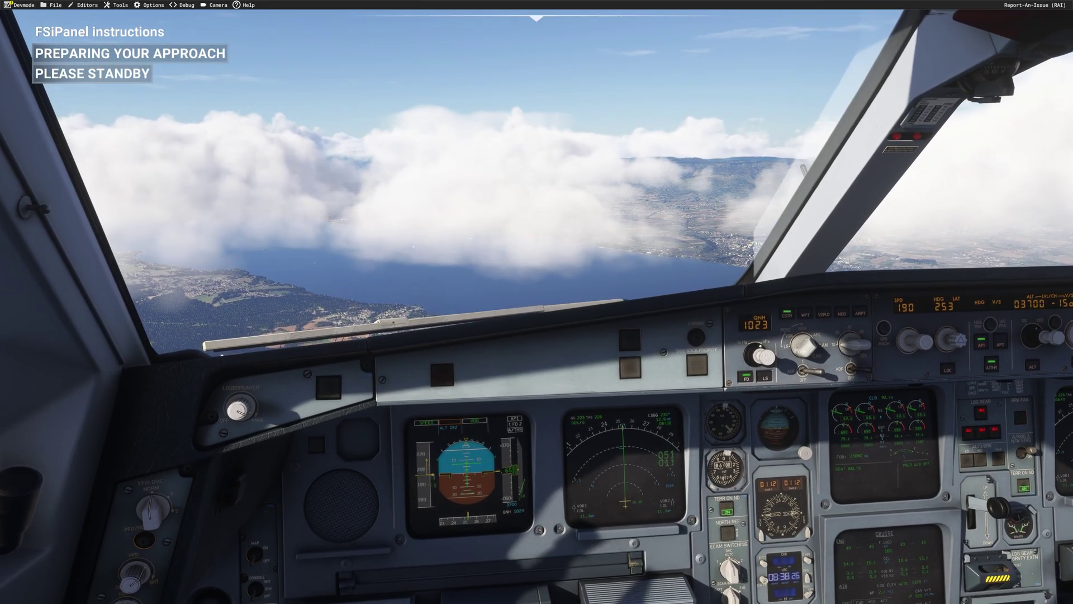
pyautogui.moveTo(554, 275); pyautogui.dragTo(428, 389)
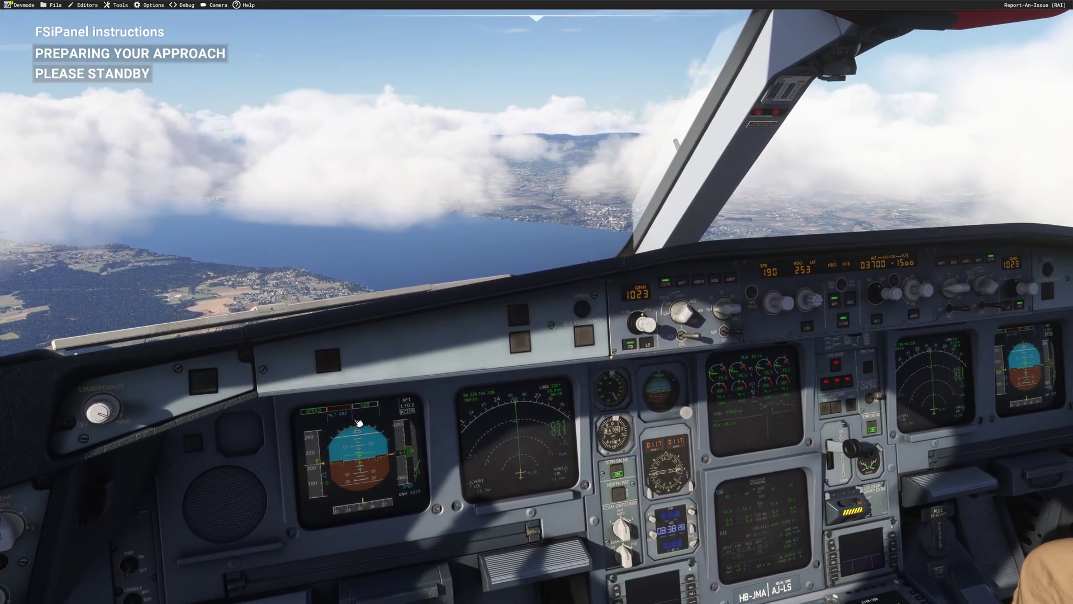
pyautogui.moveTo(486, 232); pyautogui.dragTo(544, 388)
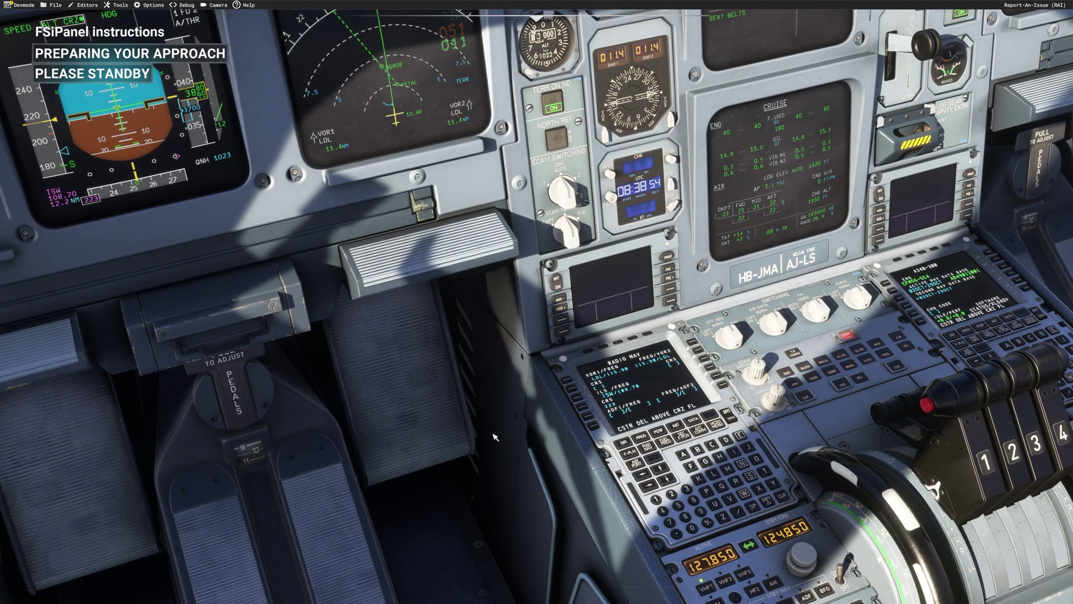
pyautogui.moveTo(462, 496); pyautogui.dragTo(462, 383)
pyautogui.scroll(-4, 463, 496)
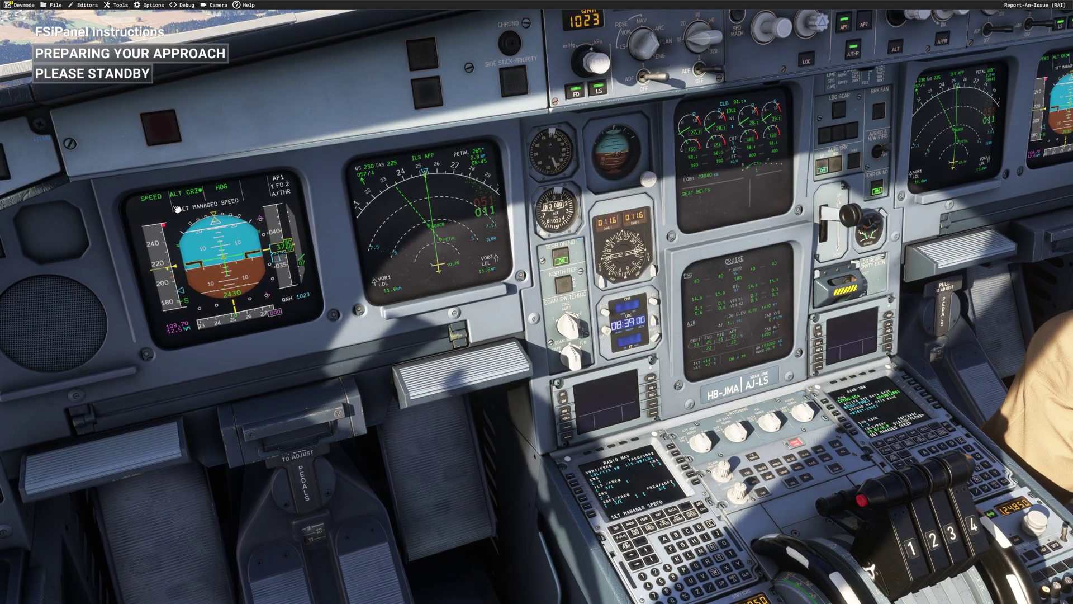
pyautogui.moveTo(475, 537); pyautogui.dragTo(494, 492)
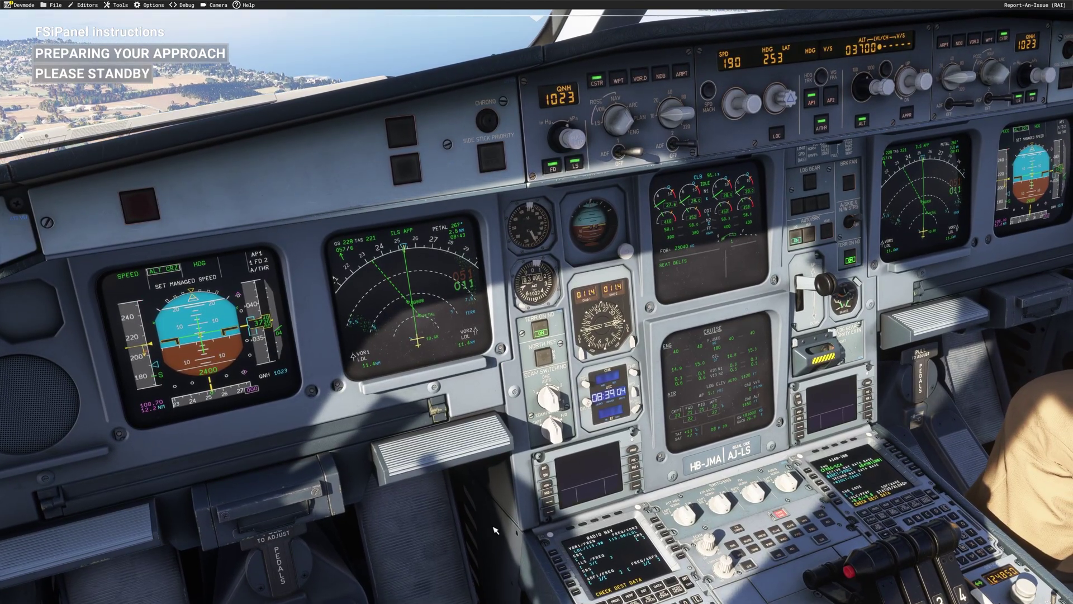
pyautogui.moveTo(518, 534); pyautogui.dragTo(525, 583)
pyautogui.scroll(1, 547, 268)
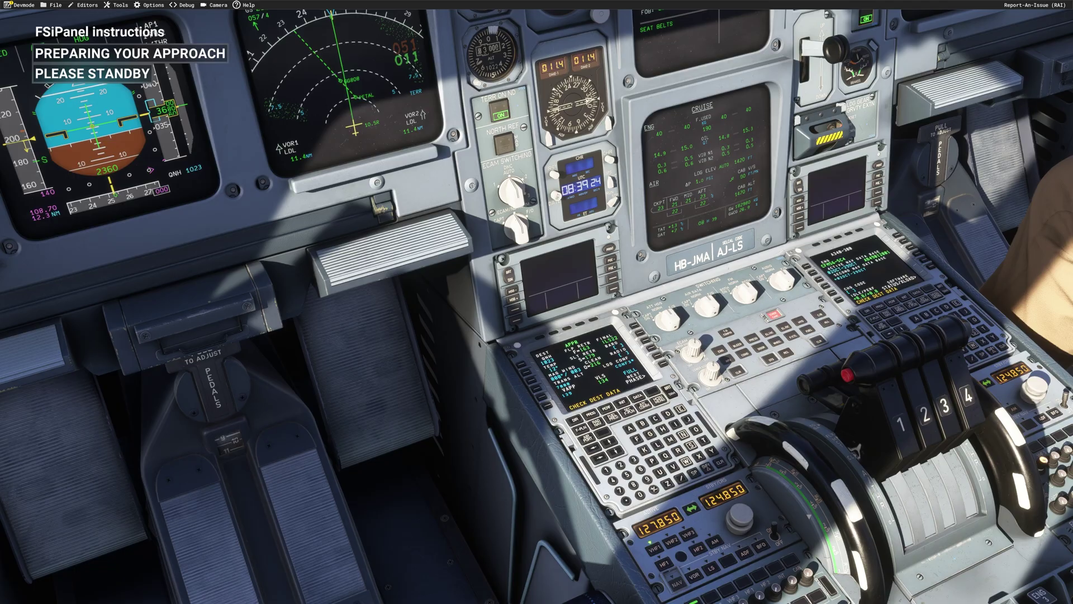
pyautogui.rightClick(473, 484)
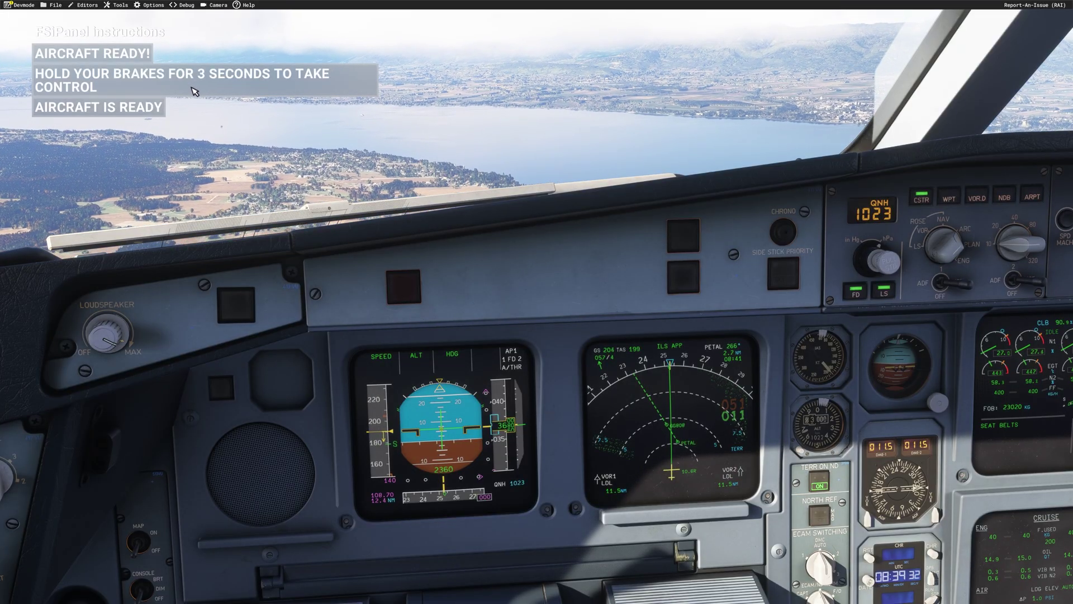
pyautogui.moveTo(640, 151); pyautogui.dragTo(741, 193)
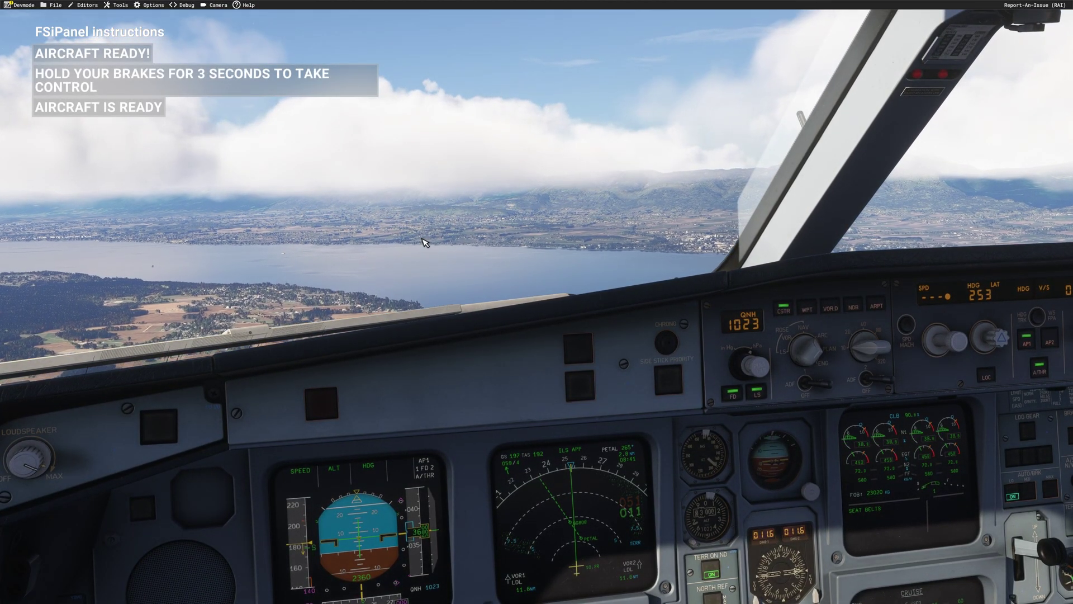
pyautogui.press('End')
pyautogui.moveTo(692, 324); pyautogui.dragTo(839, 327)
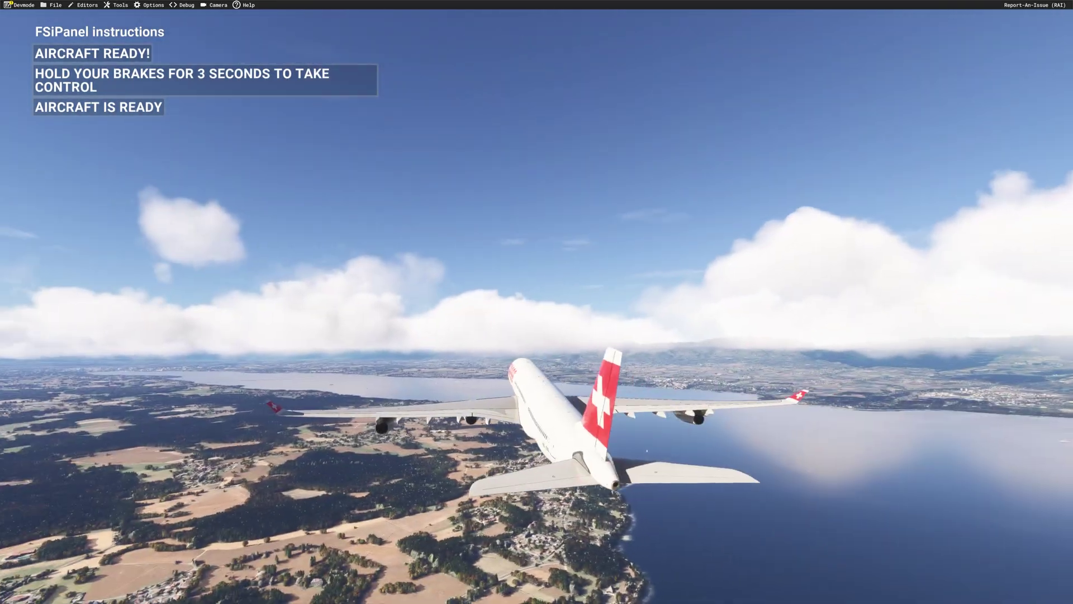
pyautogui.press('End')
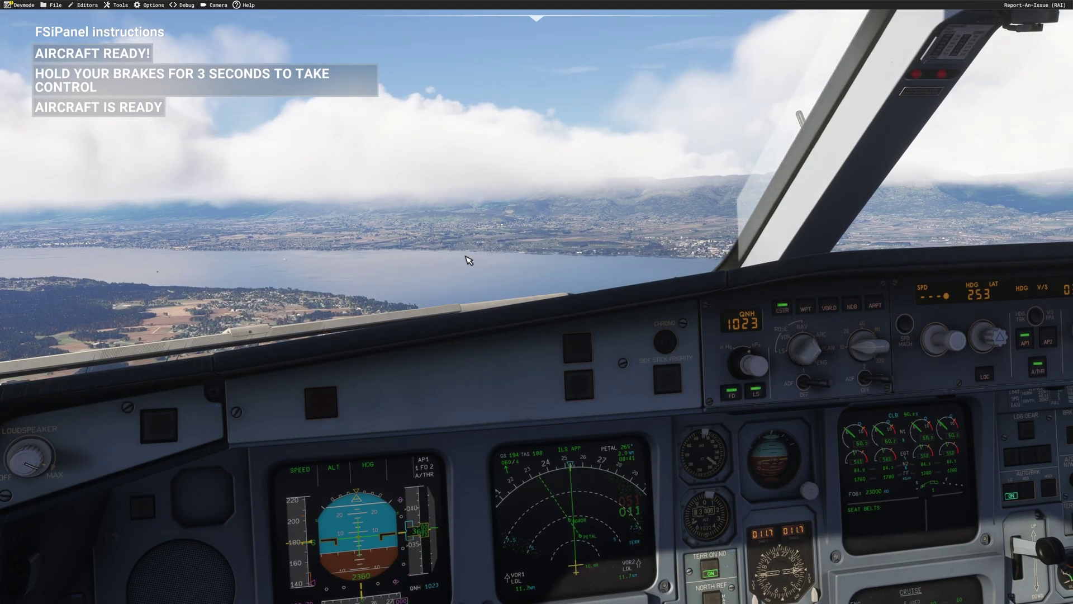
pyautogui.moveTo(469, 263); pyautogui.dragTo(713, 173)
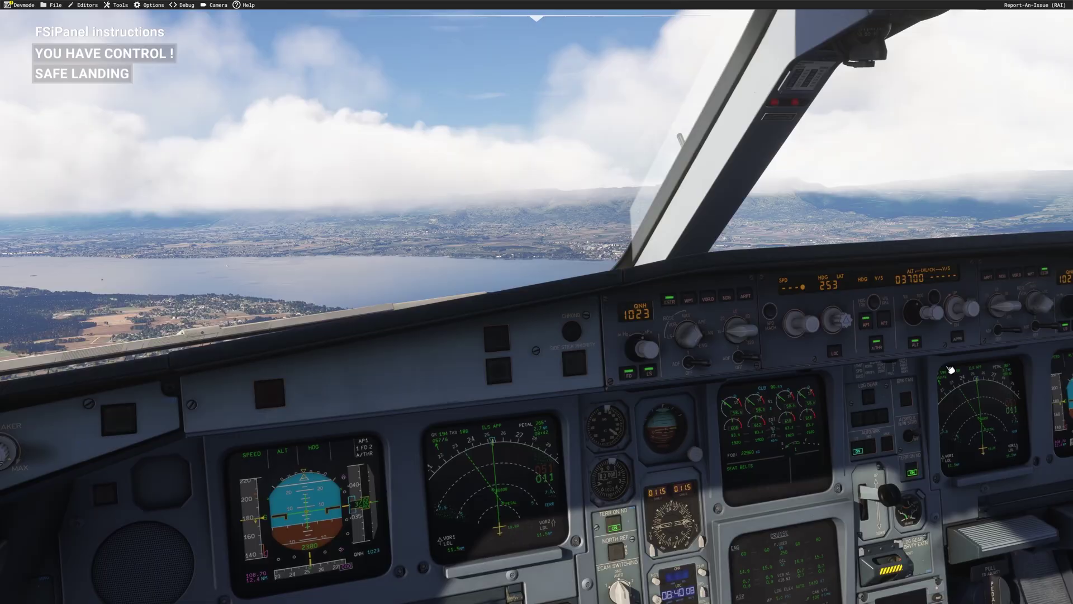
# - Arm the FCU APPR mode for the runway 22 localizer and glideslope
pyautogui.click(957, 339)
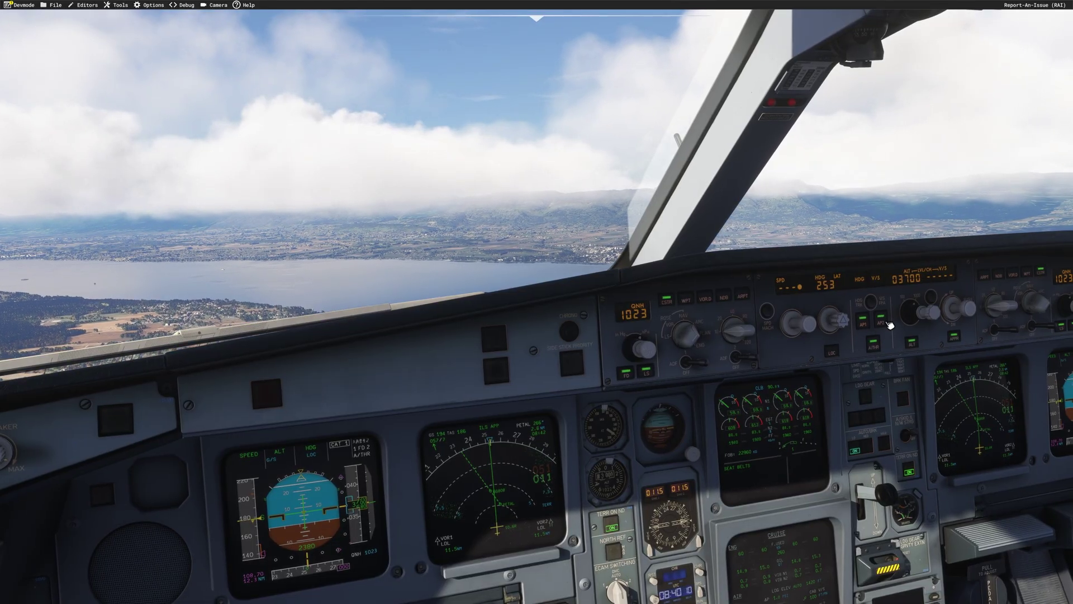
pyautogui.moveTo(548, 230); pyautogui.dragTo(414, 230)
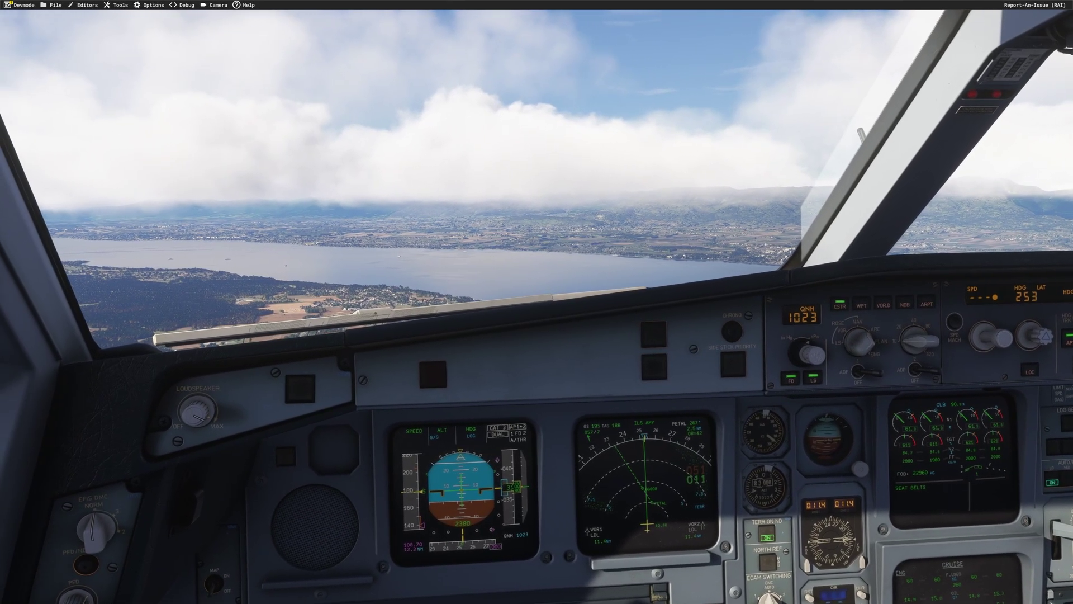